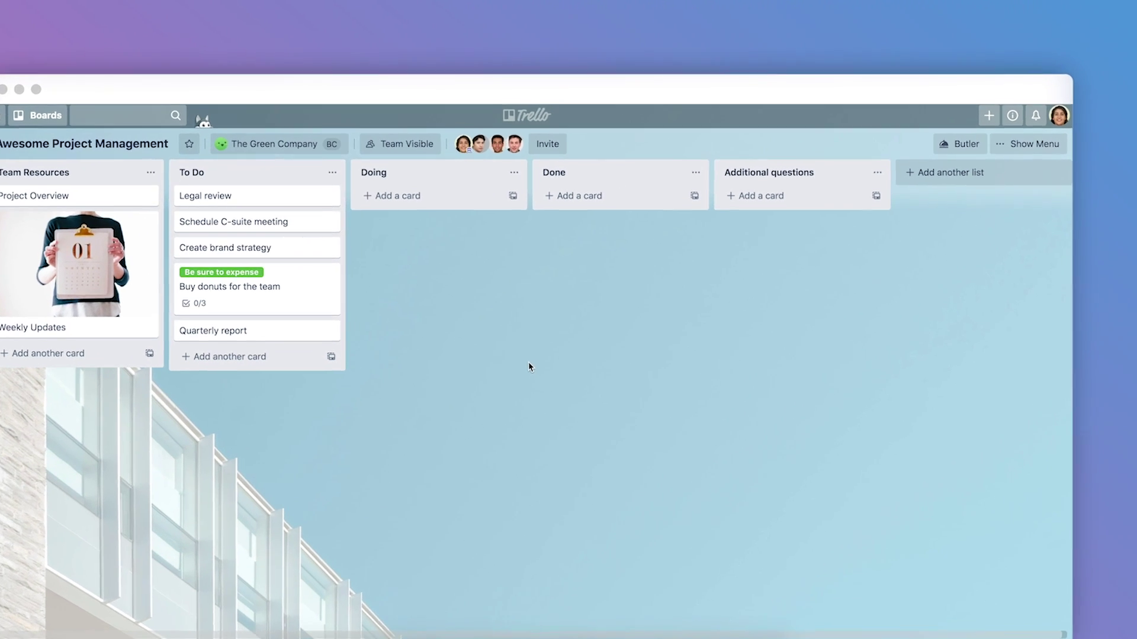
- Add a new list named "Blockers" after the Additional questions list
click(935, 188)
text(Blockers)
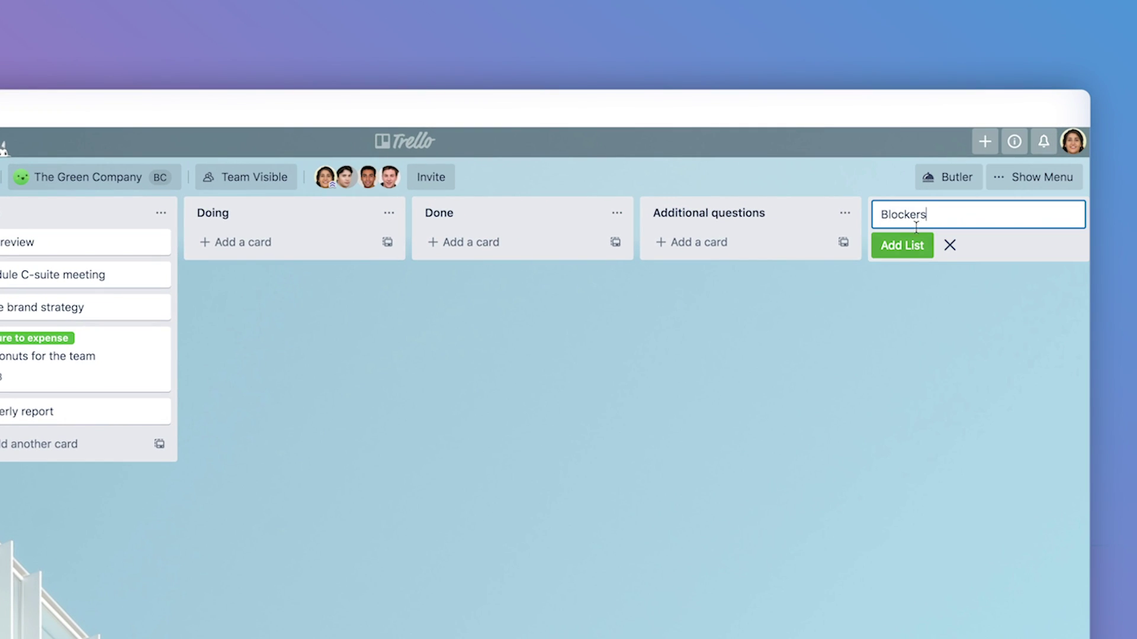
click(901, 249)
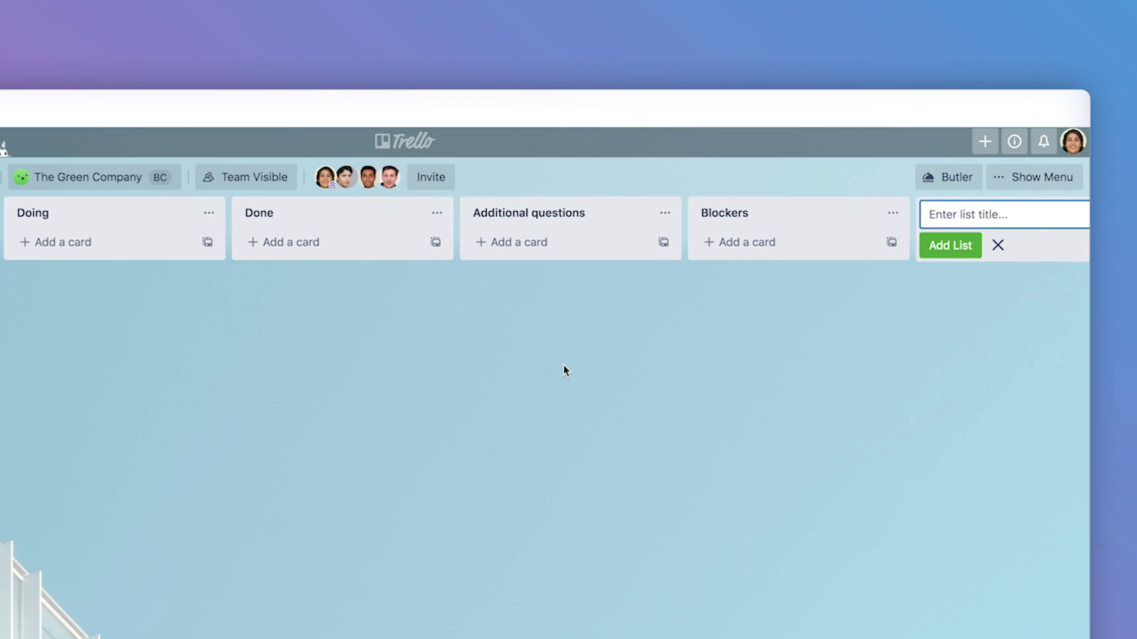
- Add the cards "Organize brainstorm session" and "Design team tshirts" to the end of the To Do list
scroll(563, 371, left, 5)
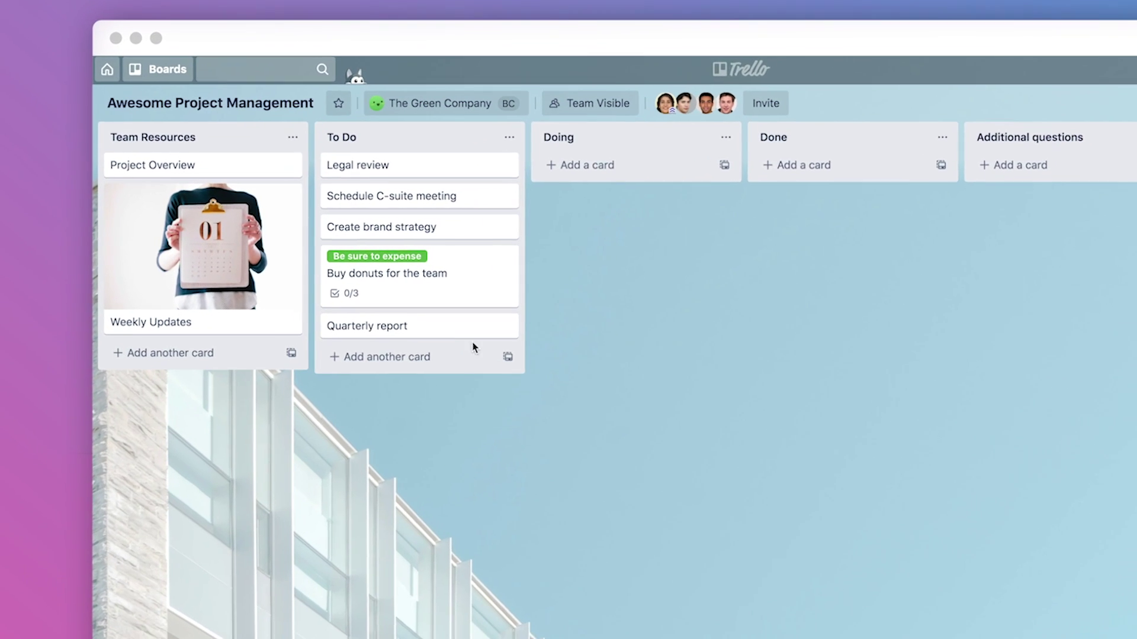
click(418, 357)
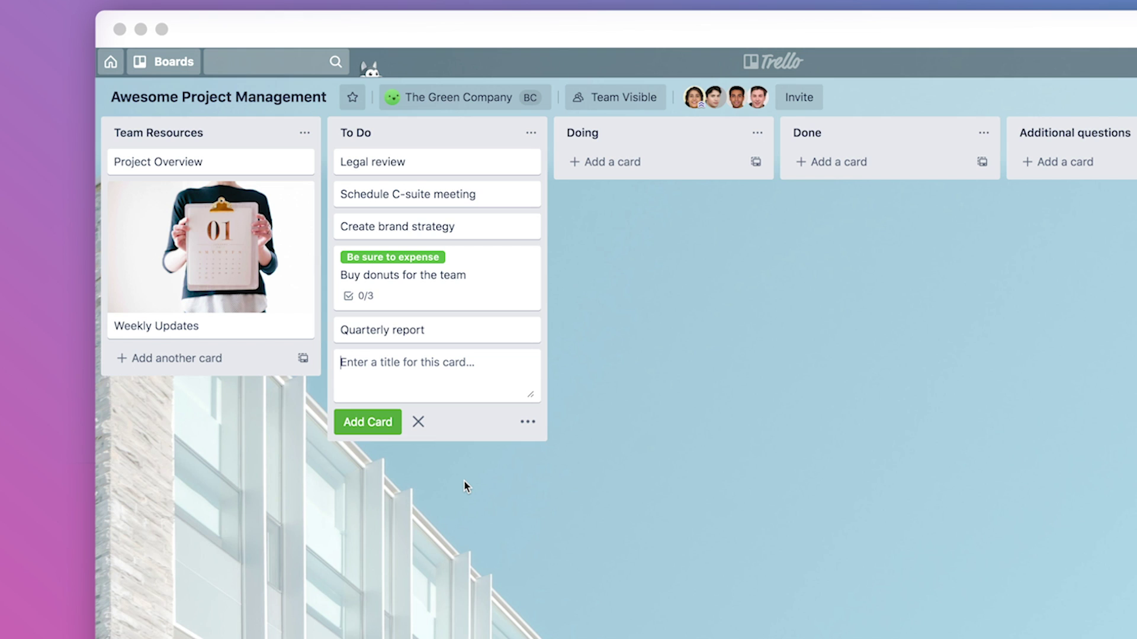
text(Organize brainstorm session)
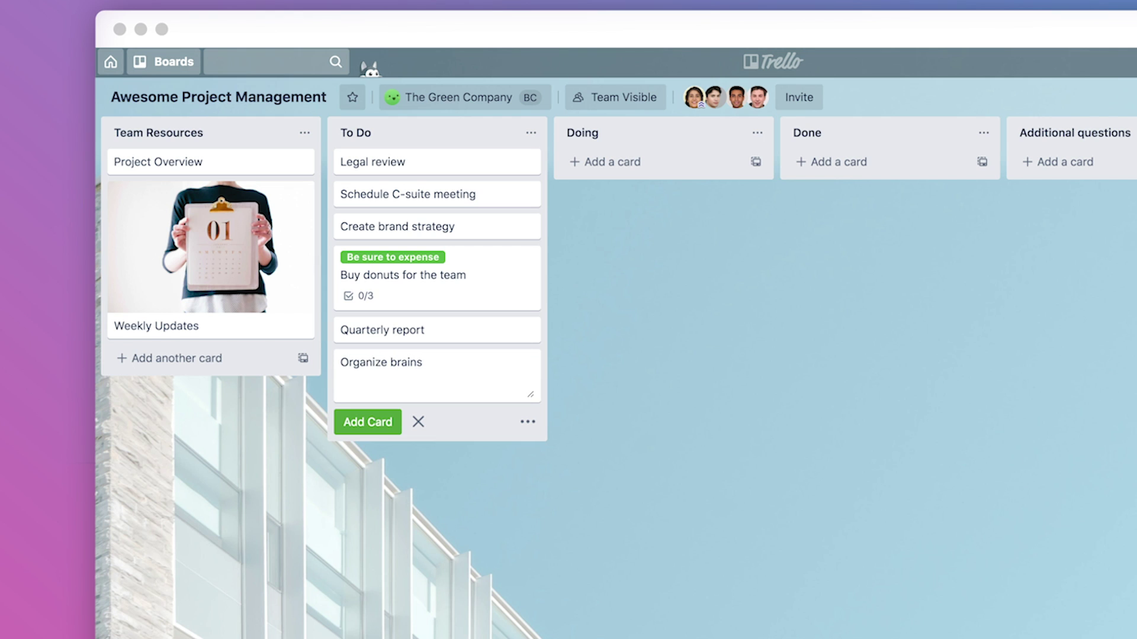
click(368, 422)
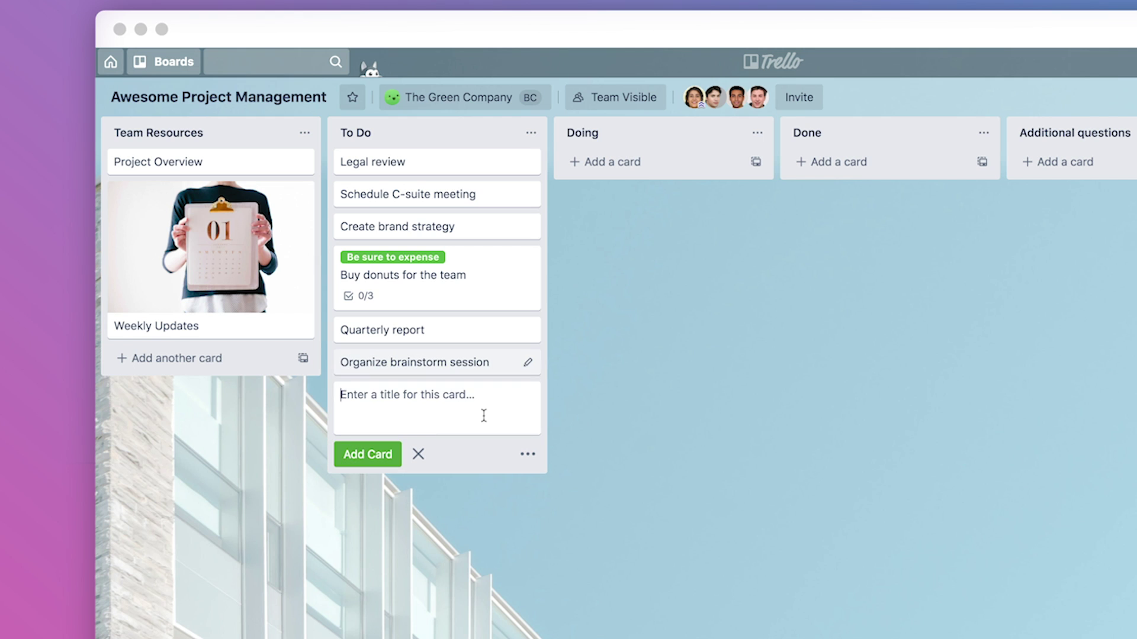
text(Design team tshirts)
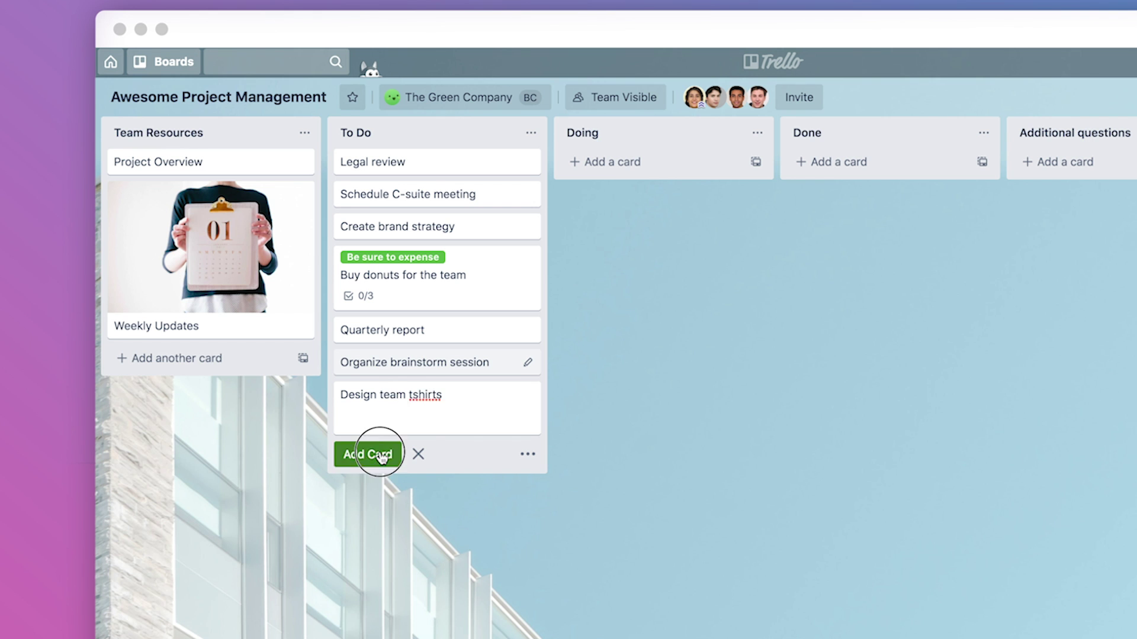
click(372, 454)
click(560, 451)
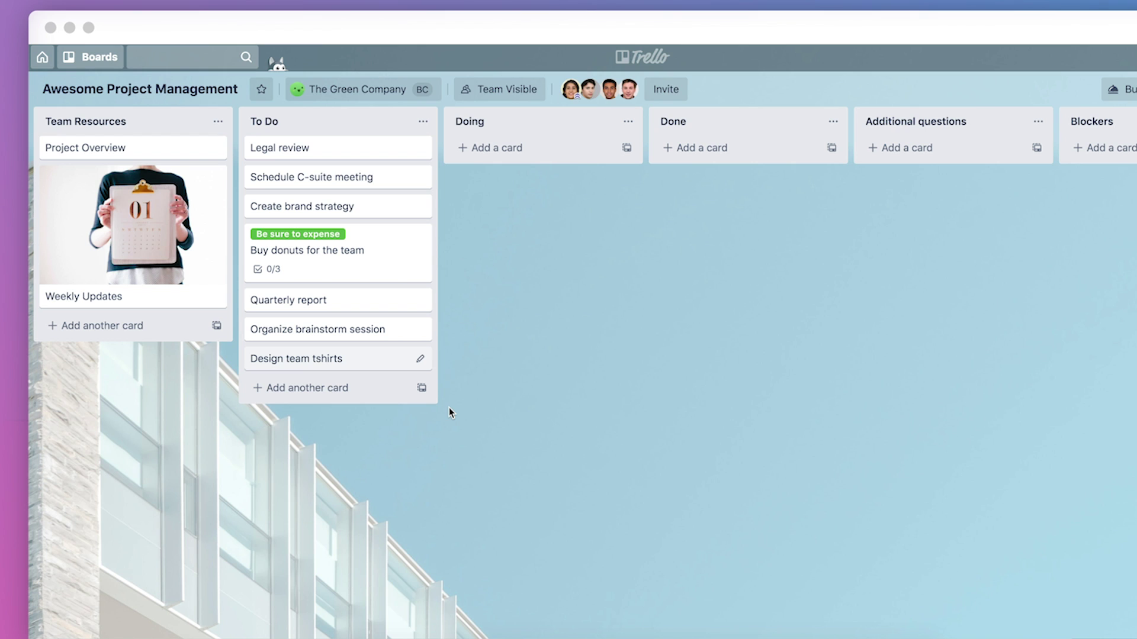
- Move the Schedule C-suite meeting, Buy donuts for the team and Design team tshirts cards from To Do to Doing, in that order
drag(335, 190, 474, 178)
drag(366, 222, 555, 204)
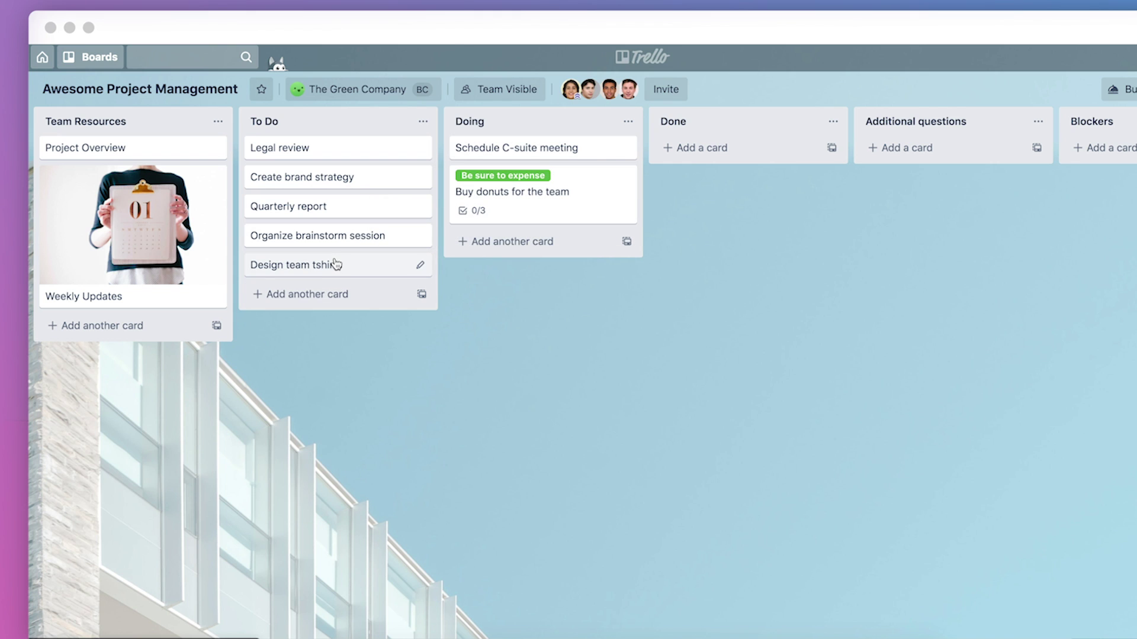
drag(336, 264, 524, 255)
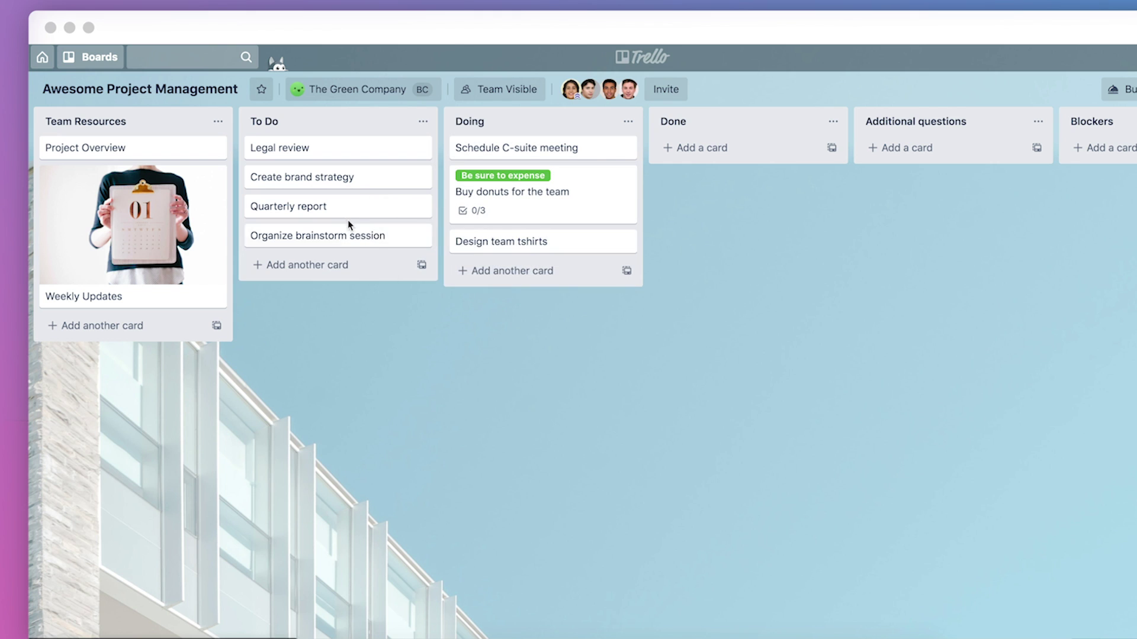
- Move the Quarterly report card from To Do to the top of Doing, and from there into Done
drag(342, 217, 540, 147)
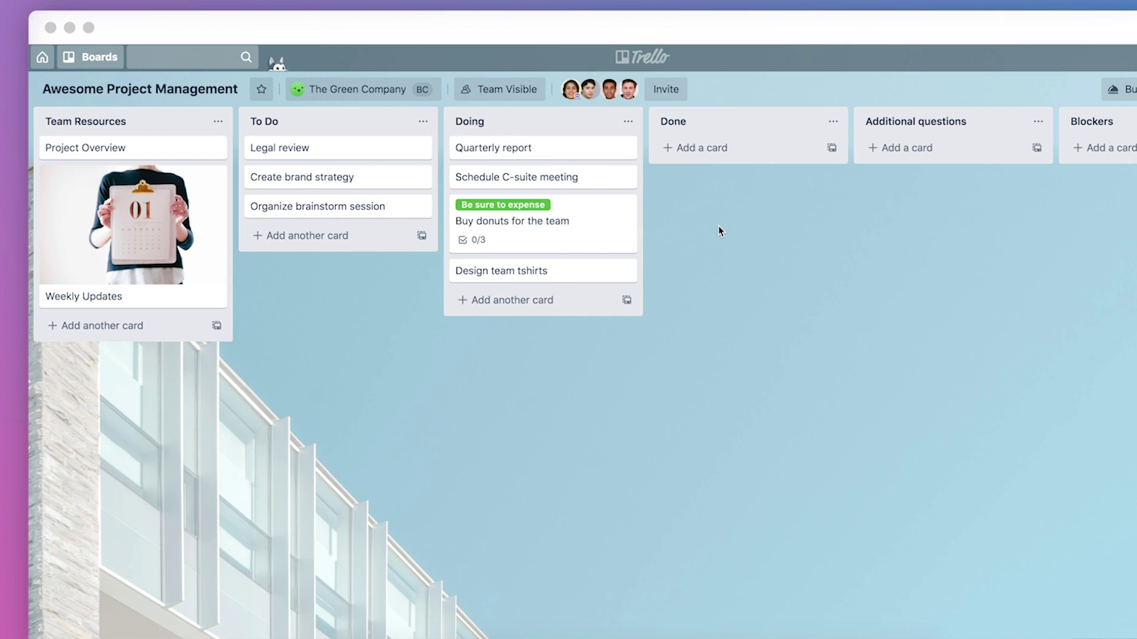
click(528, 151)
drag(529, 153, 733, 149)
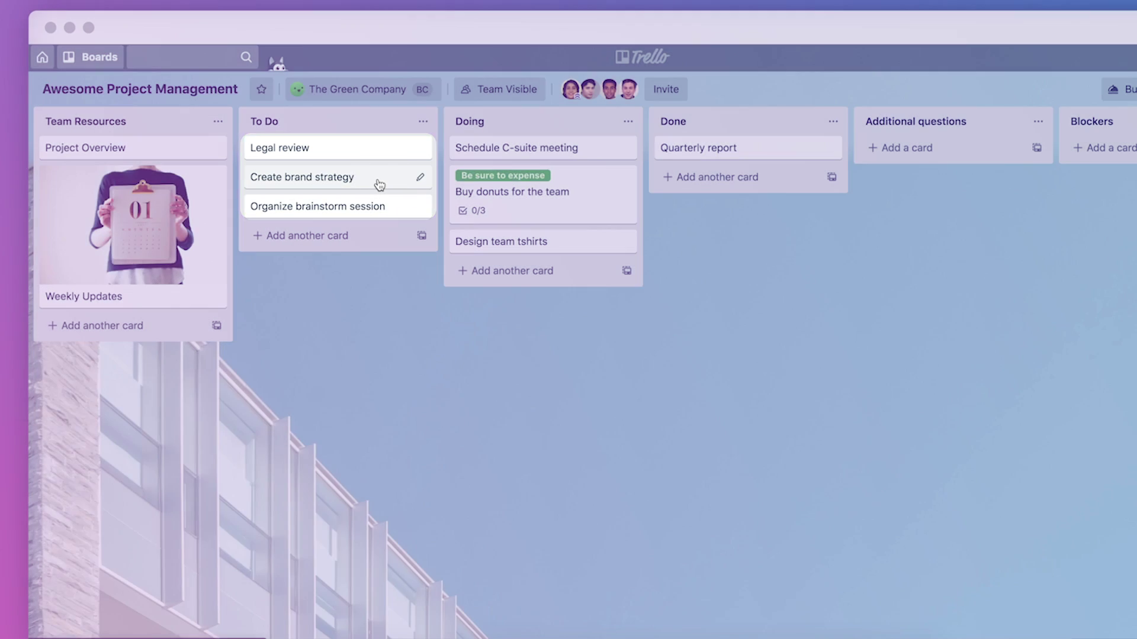
- Give the Create brand strategy card the description "Let's be sure to nail our tone and voice for this one!" and close the card
click(375, 181)
click(475, 203)
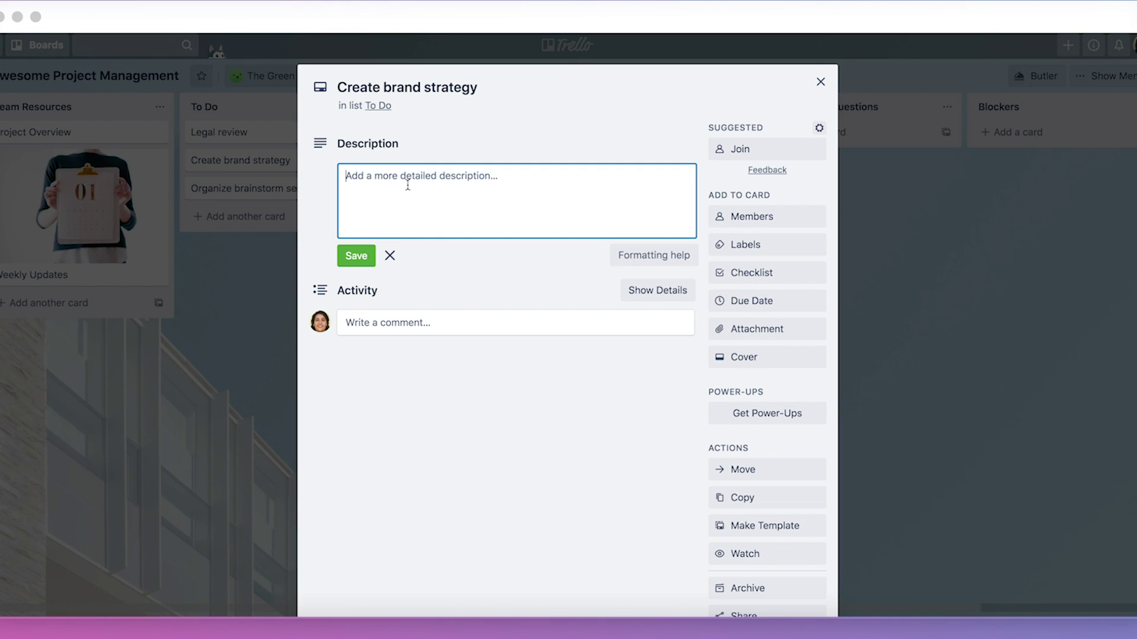
text(Let's be sure to nail our tone and voice for this one!)
click(356, 256)
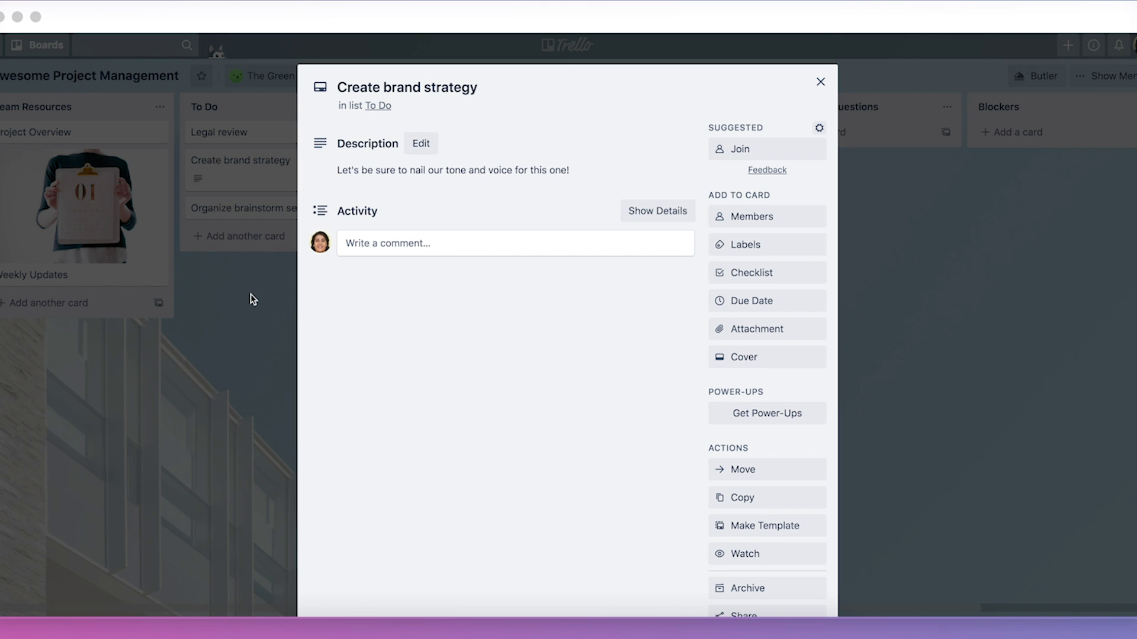
click(251, 293)
- Assign the second and third listed board members to the Design team tshirts card
click(469, 228)
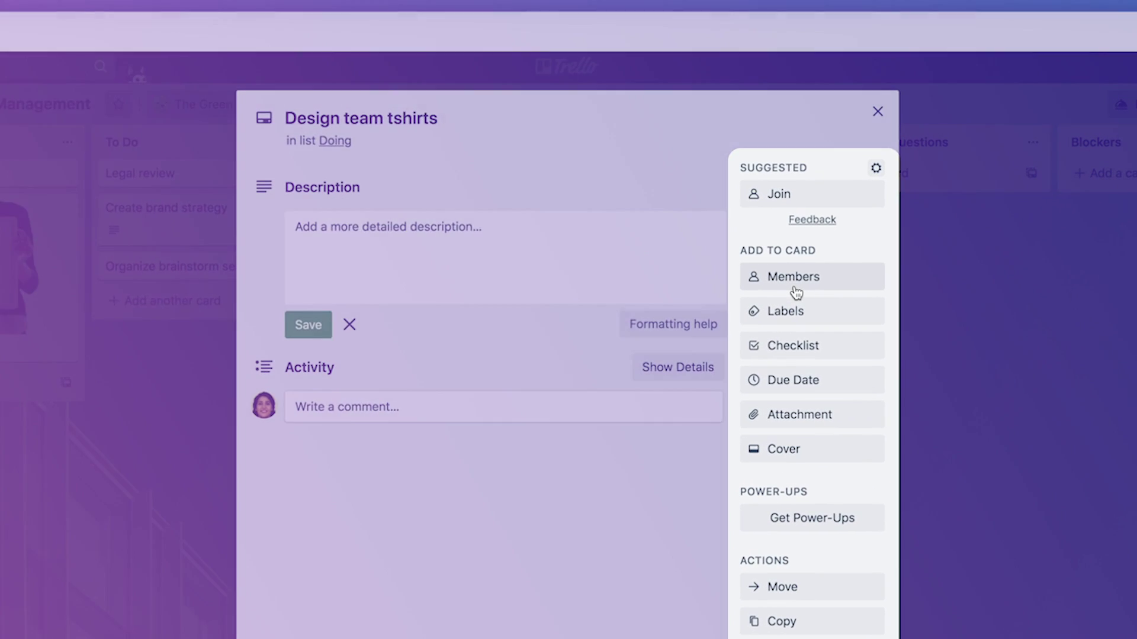
click(754, 228)
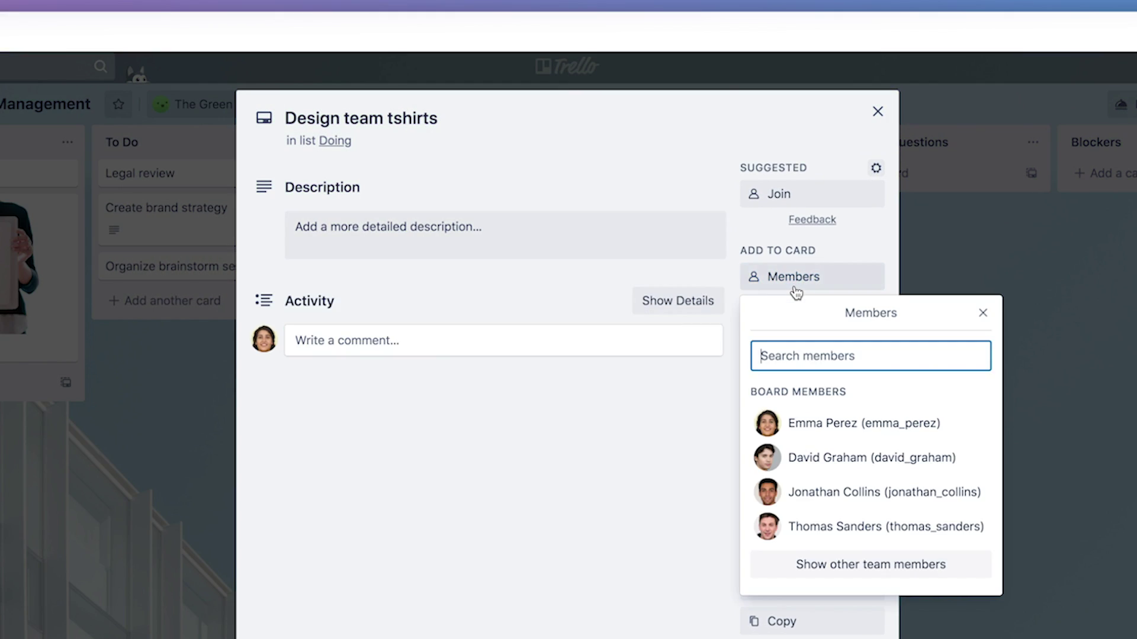
click(830, 456)
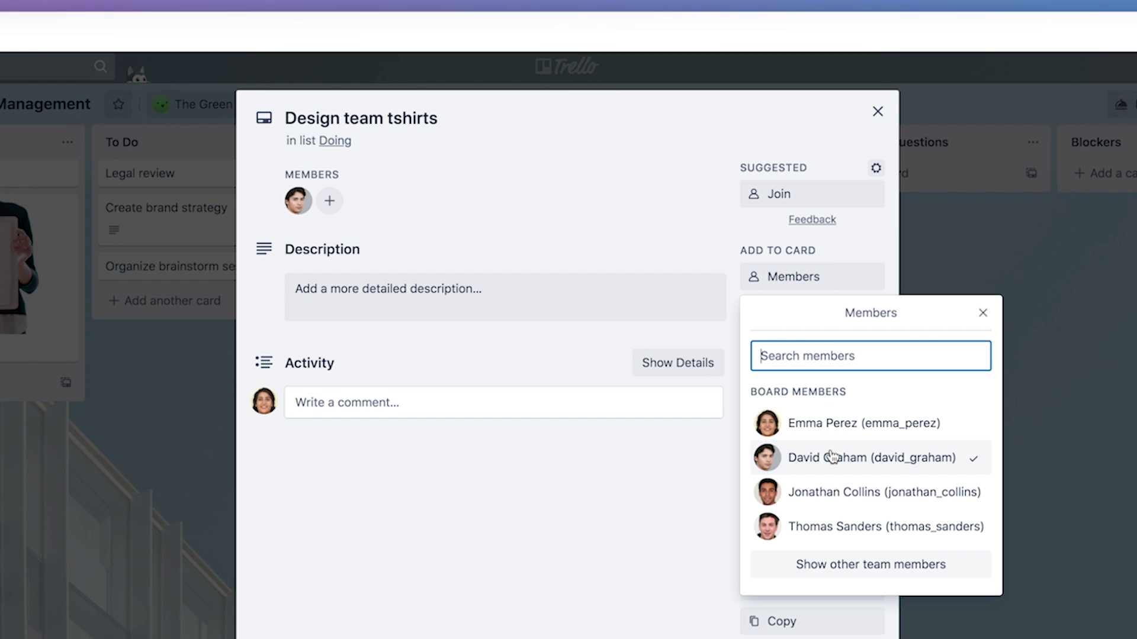
click(817, 491)
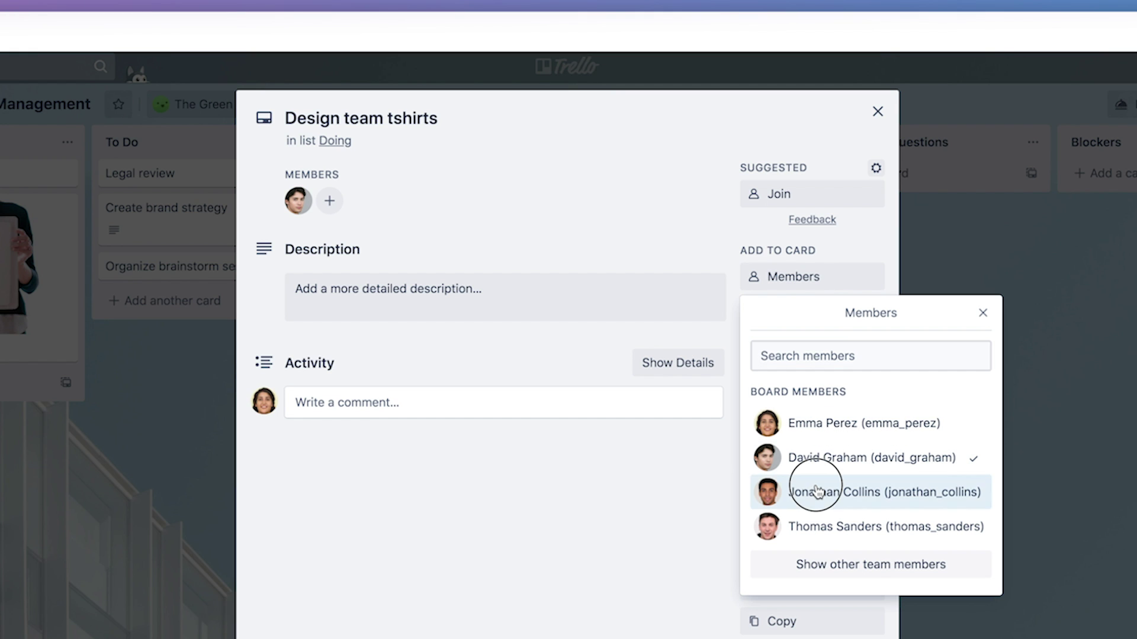
click(681, 499)
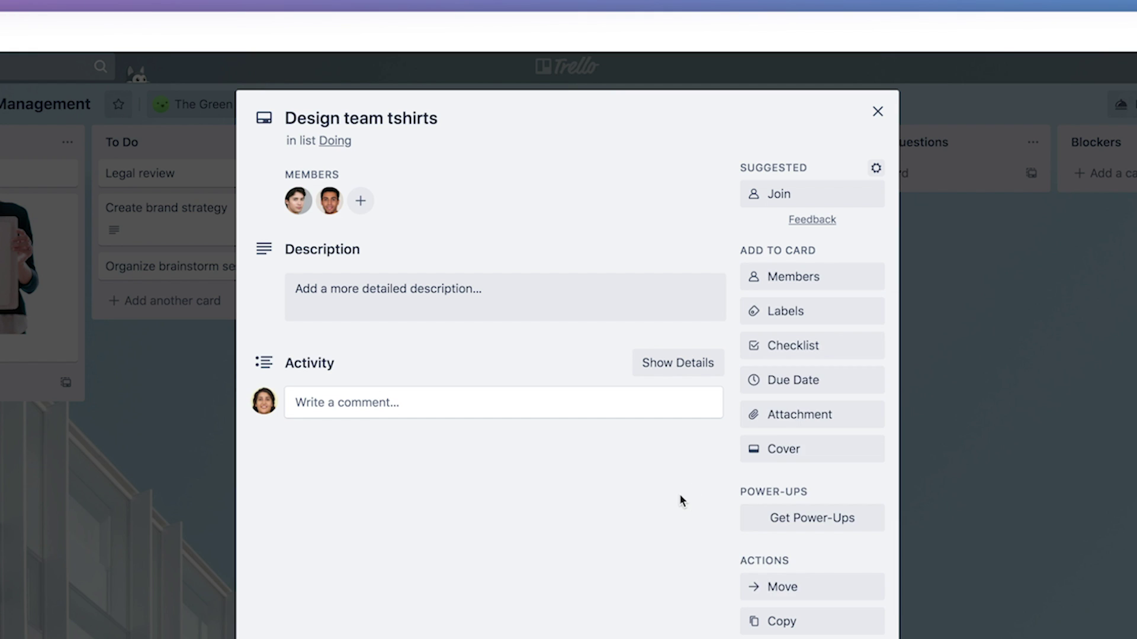
- Set the Design team tshirts card's due date to 12/12/2019 at 4:00 PM and close the card
click(792, 387)
click(968, 209)
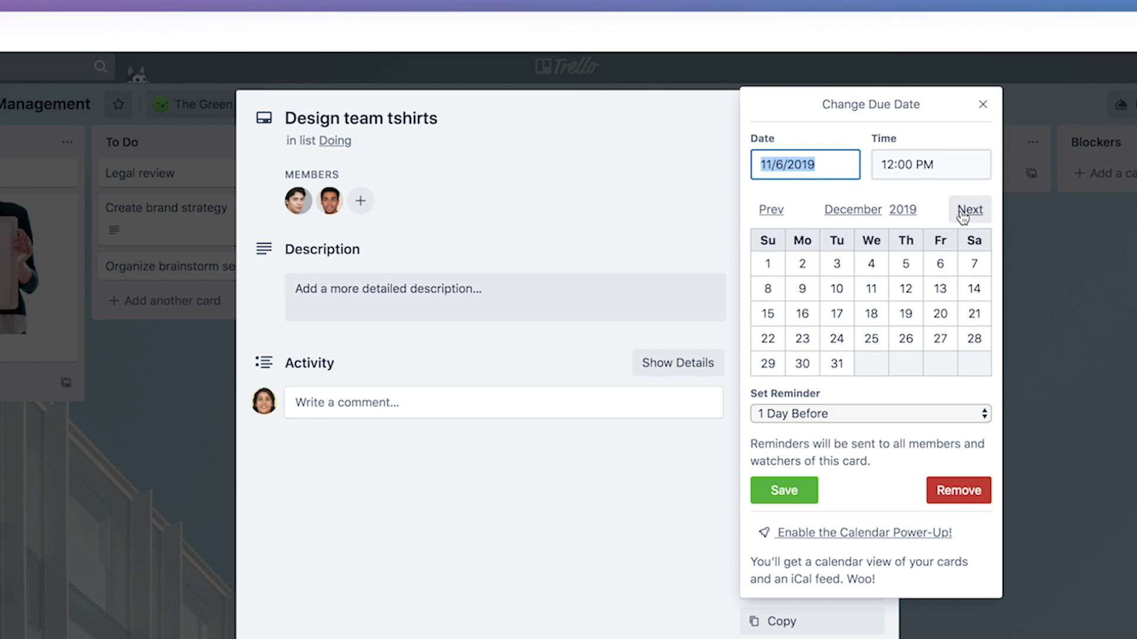
click(906, 288)
key(Tab)
text(4:00 PM)
click(784, 490)
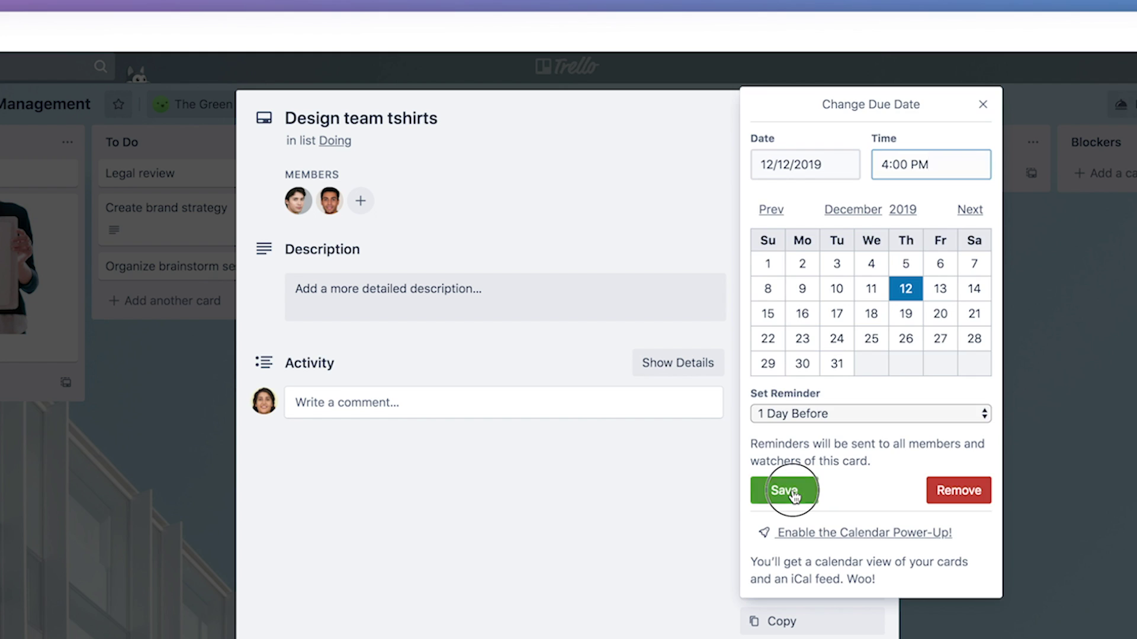
click(946, 504)
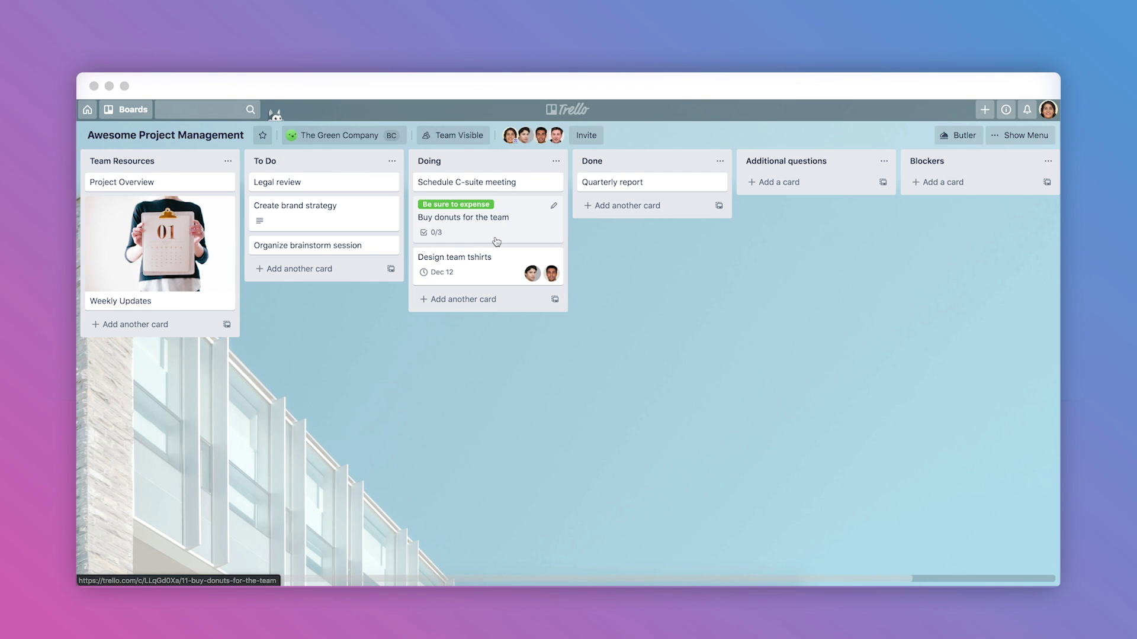
- Add the yellow High Priority label to the Buy donuts for the team card
click(495, 240)
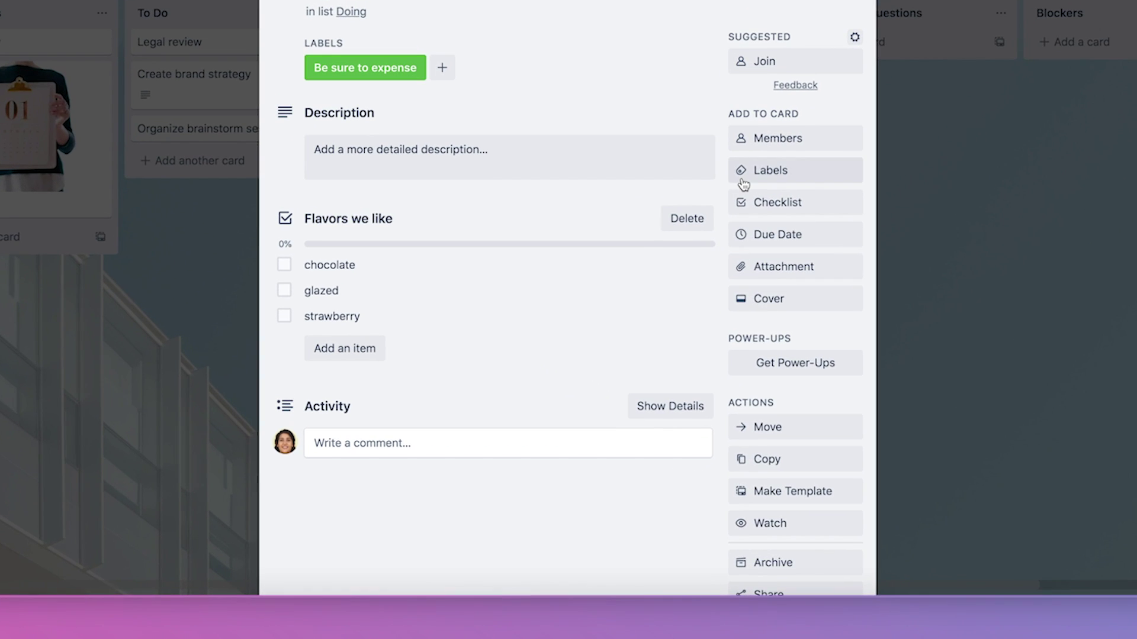
click(696, 279)
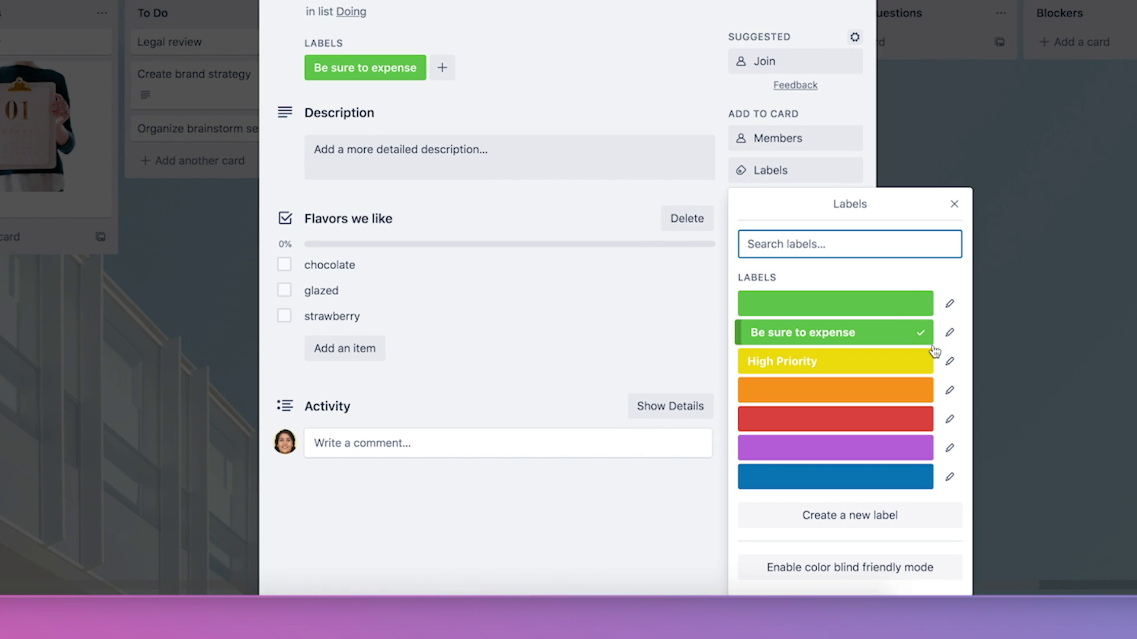
click(925, 368)
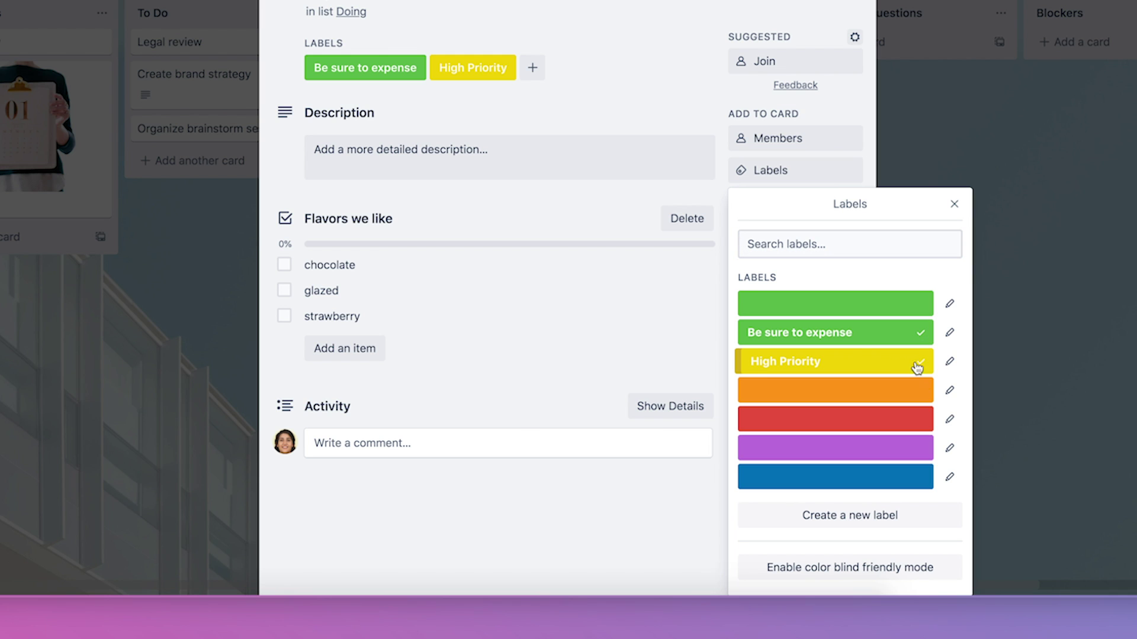
click(666, 102)
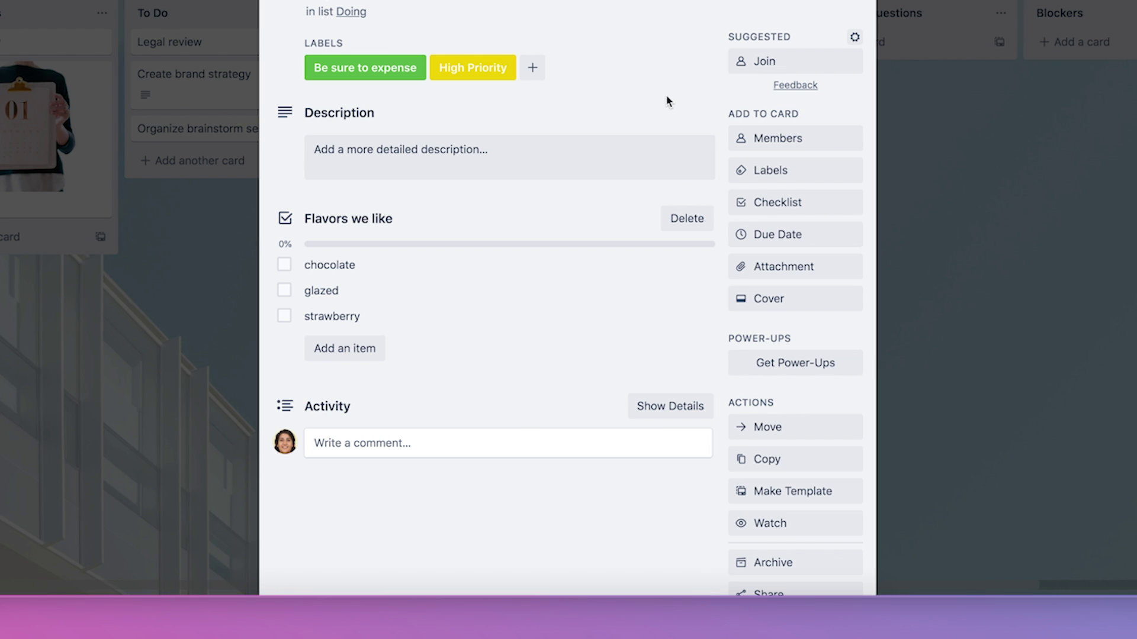
- Add a checklist titled "Toppings" to the donuts card with the items "Sprinkles" and "Gummy bears"
click(783, 209)
text(Toppings)
click(791, 374)
text(Sprinkl)
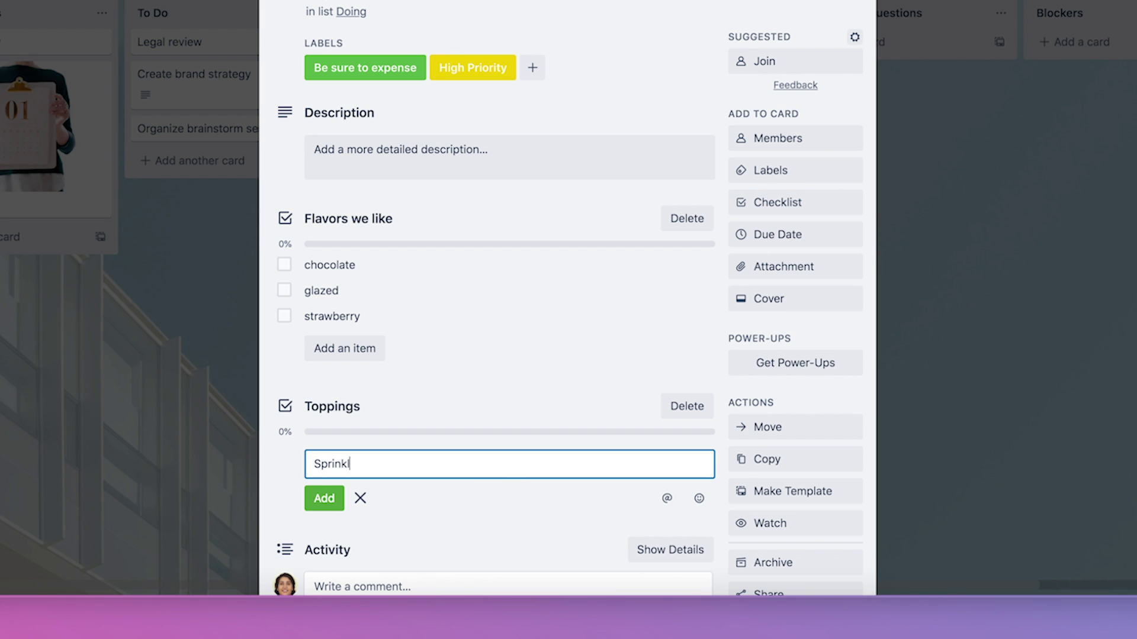
text(es)
key(Return)
text(Gummy bears)
click(324, 525)
click(286, 531)
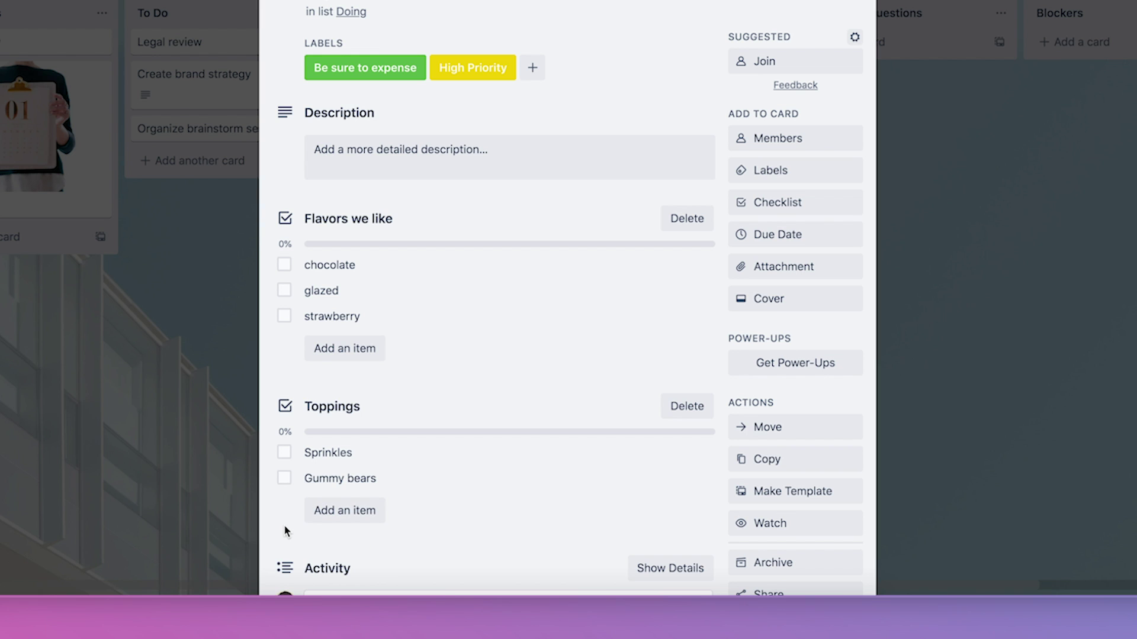
scroll(287, 528, down, 3)
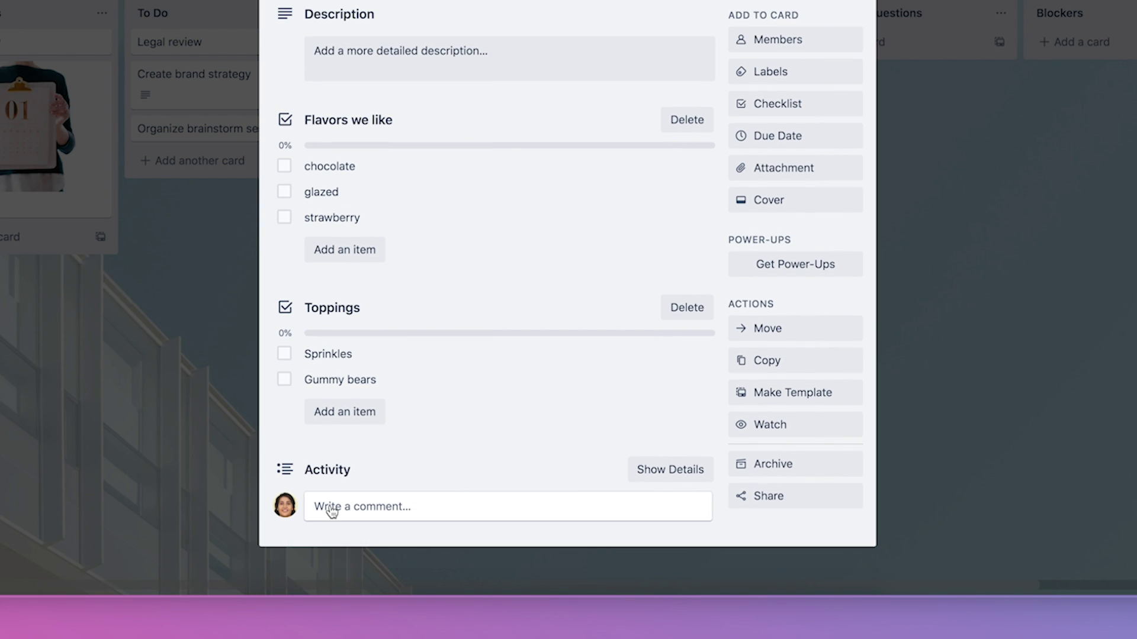
click(332, 510)
text(@boar)
click(657, 504)
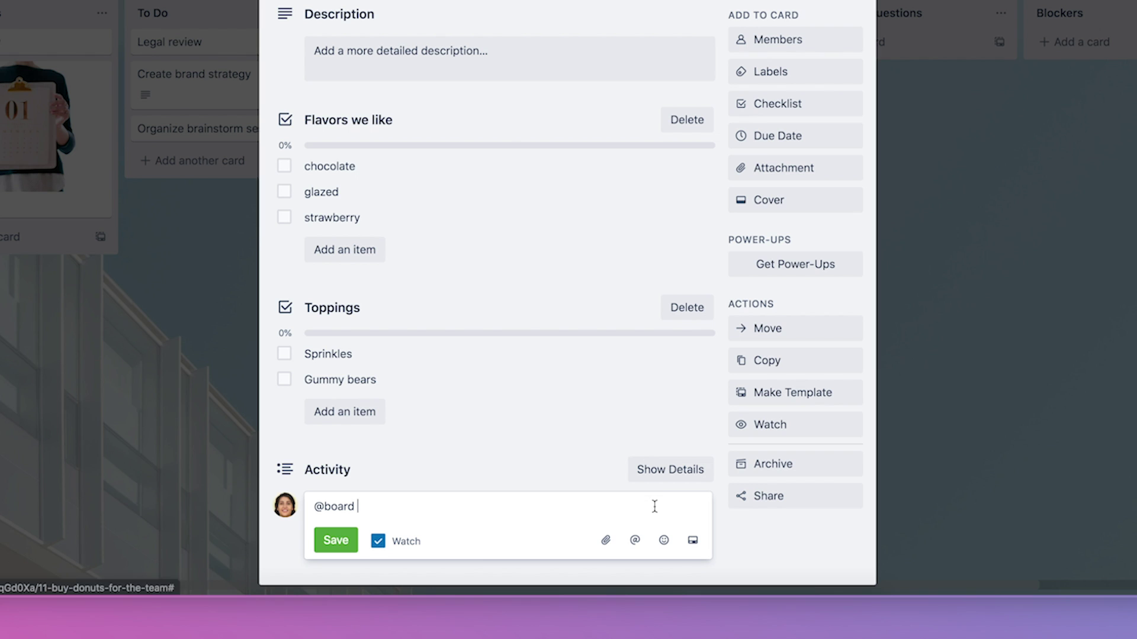
text(I think we should order these donuts from Sa)
text(l)
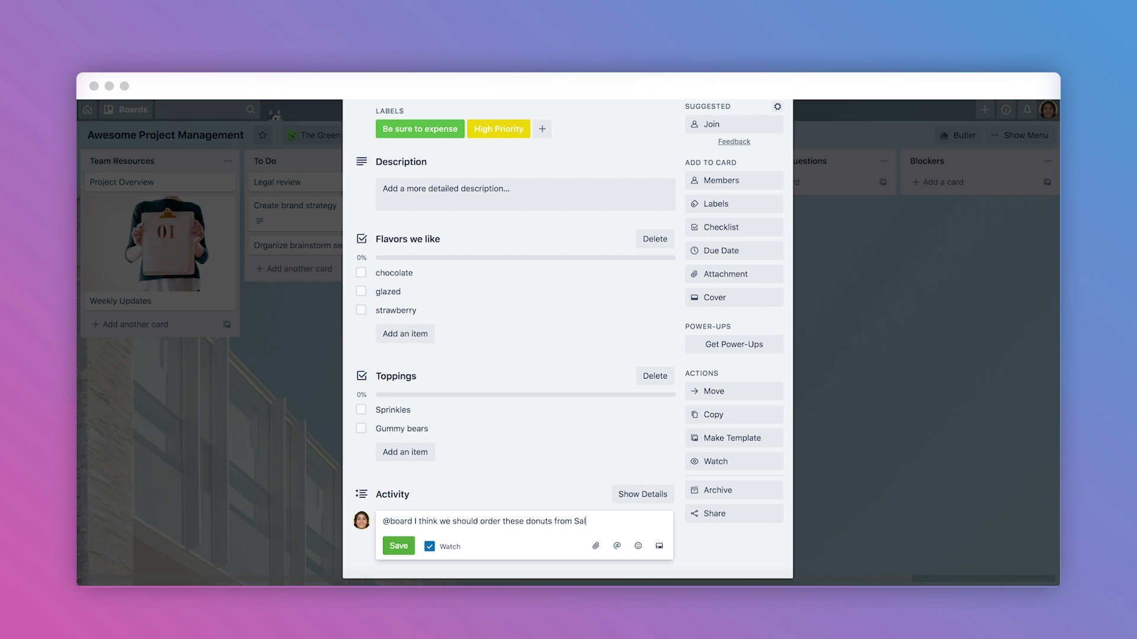
text('s, thoughts?)
click(399, 546)
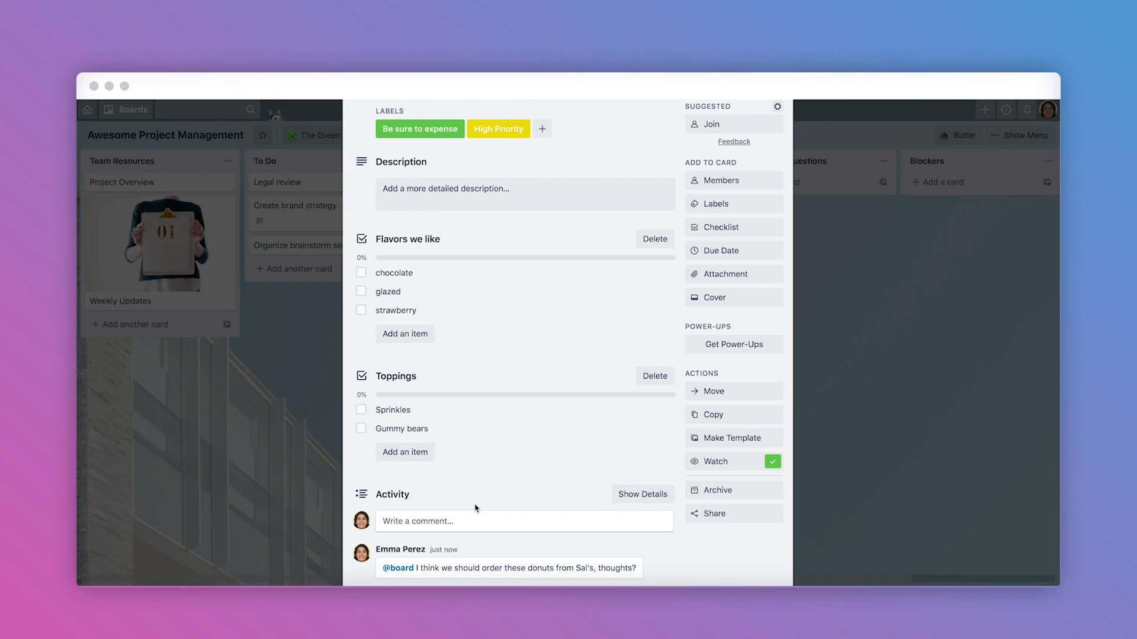
scroll(476, 507, down, 1)
click(837, 400)
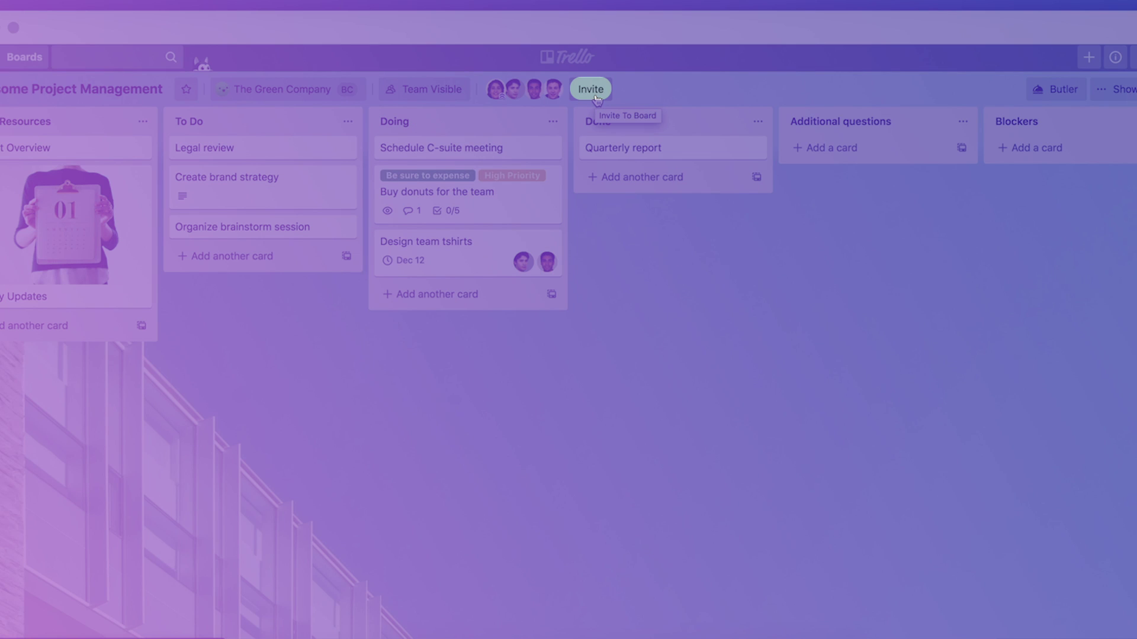
- Start a board invitation, search for the teammate by first name and select the matching Green Company member as invitee
click(592, 90)
text(sophia)
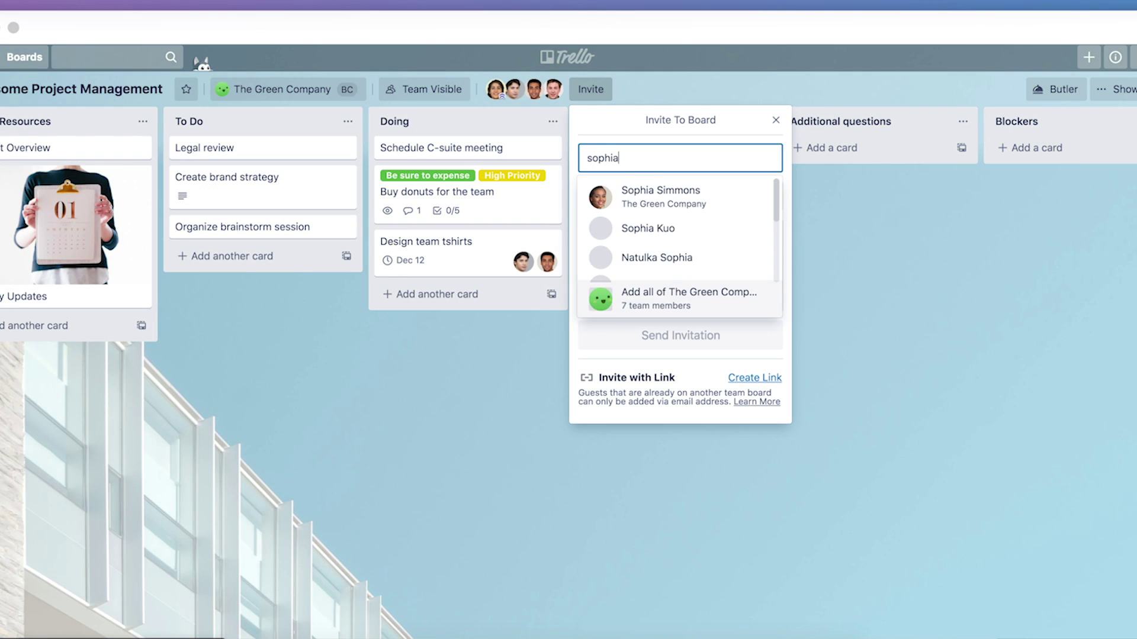
click(660, 195)
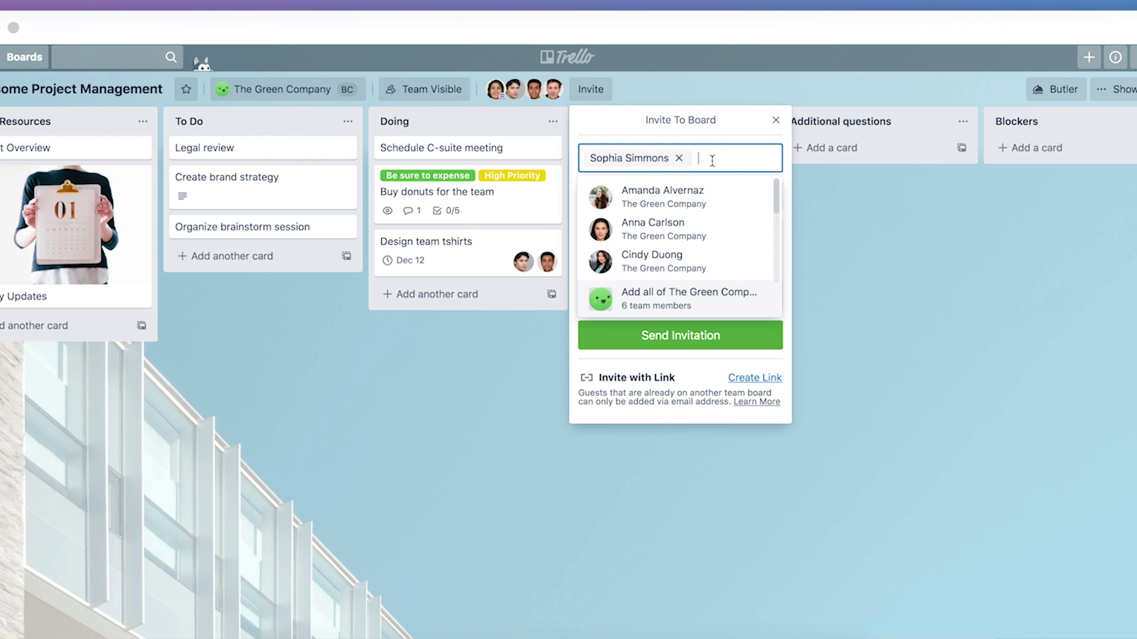
click(789, 311)
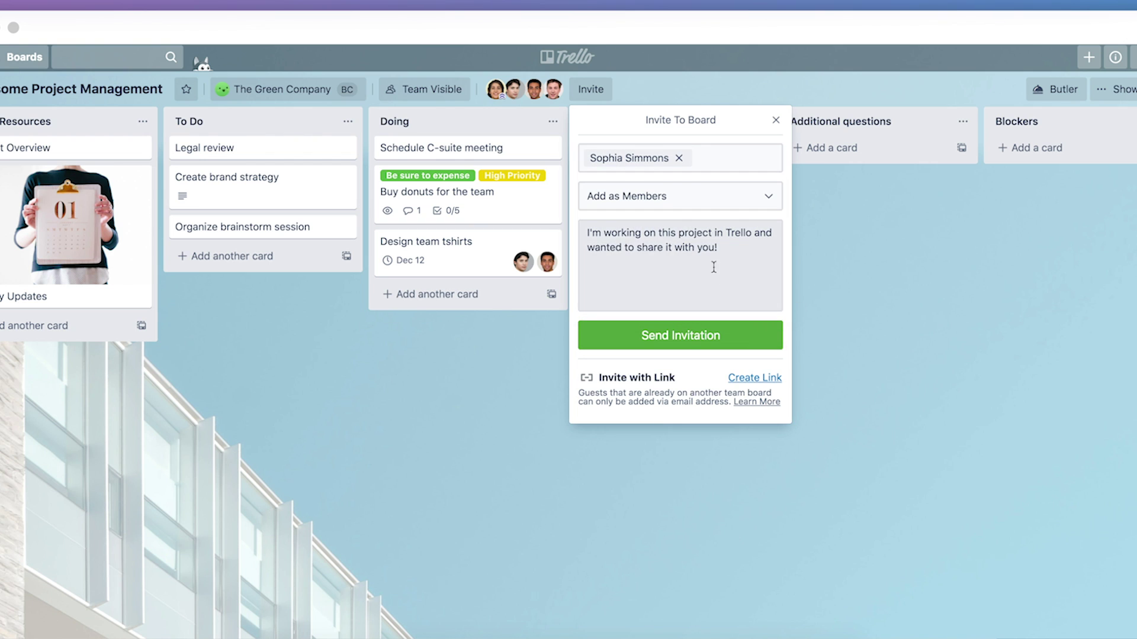
- Replace the invitation message with a greeting by the invitee's first name and "I would love your feedback on our process (and your wonderful ideas!)"
click(717, 251)
text(Hi Sophia, I woul)
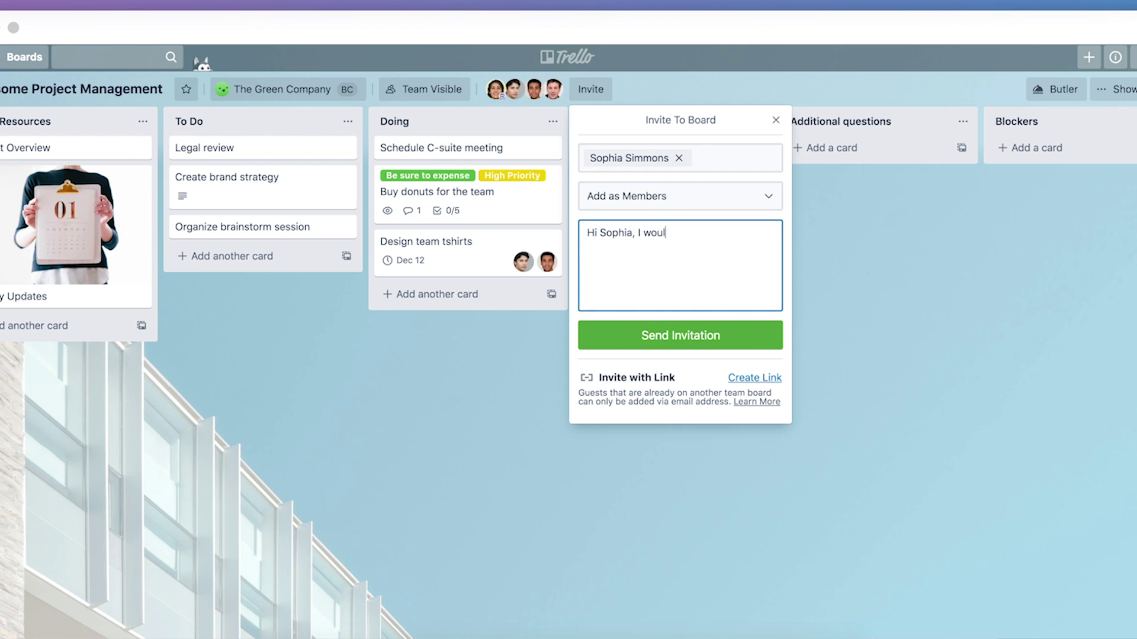
text(d love your feedback on our process (and your wonderful ideas!))
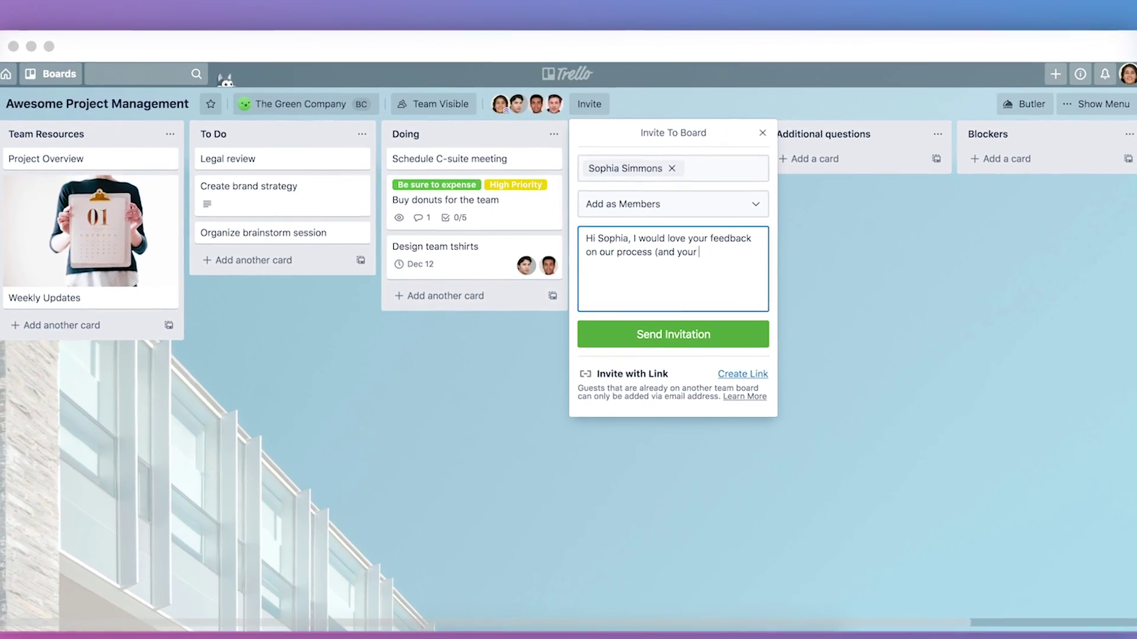